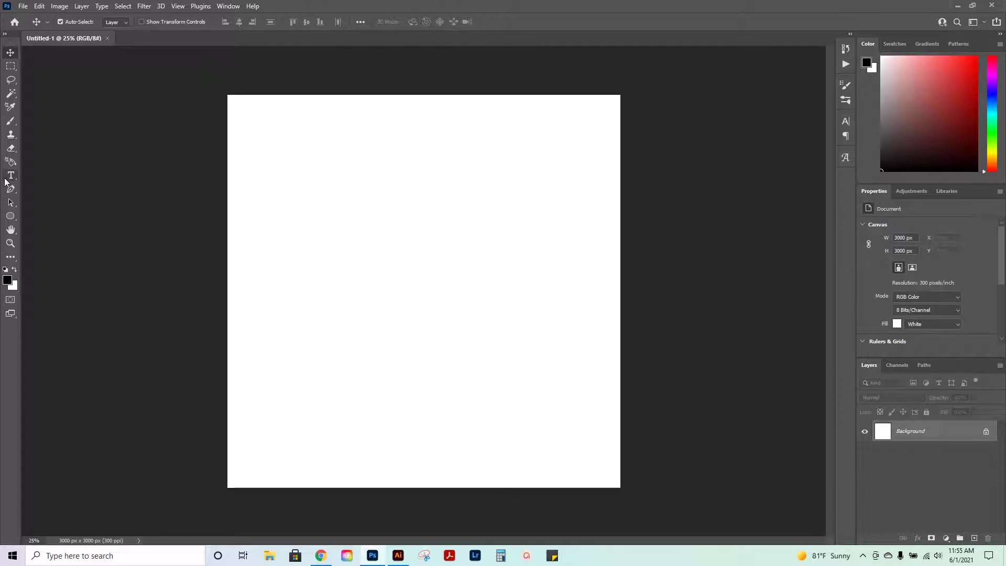
- Set the type colour to black and draw a text box about 2696 × 2644 px covering most of the canvas
left_click(11, 175)
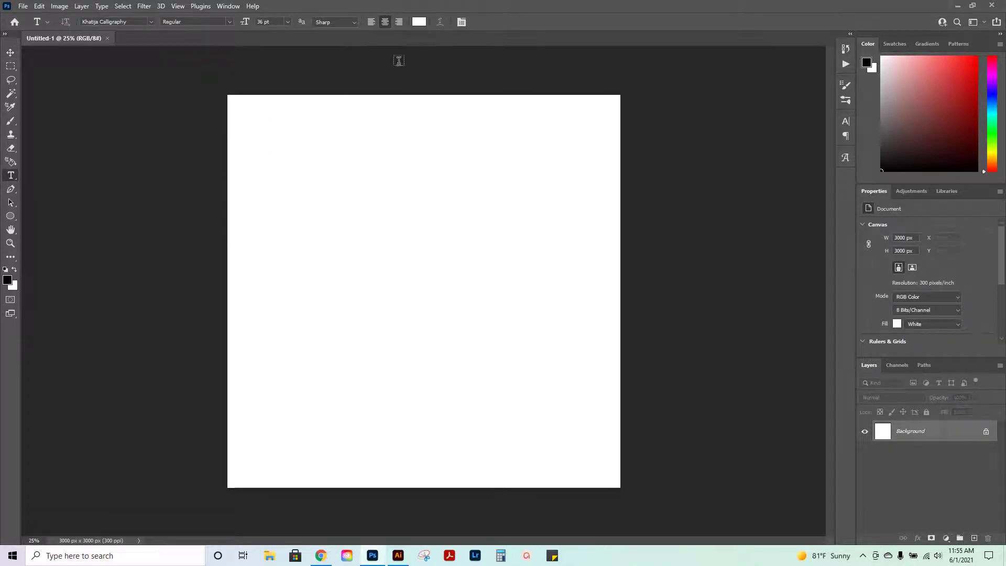
left_click(419, 21)
left_click(533, 436)
left_click_drag(533, 435, 492, 474)
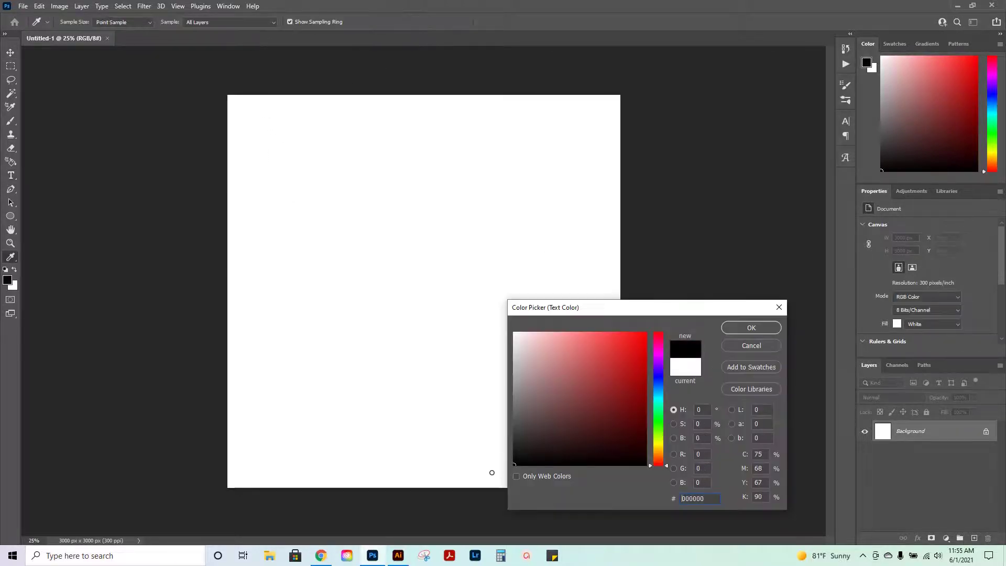
key("Return")
left_click_drag(248, 112, 601, 458)
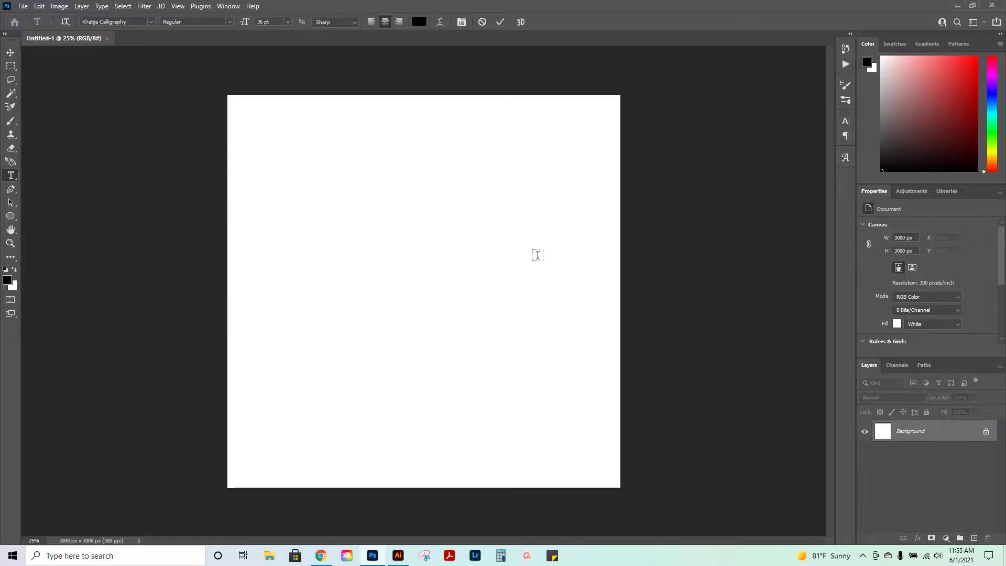
- Set the text size to 72 pt and replace the placeholder text with "Dad's are the Best" on three lines
left_click(287, 21)
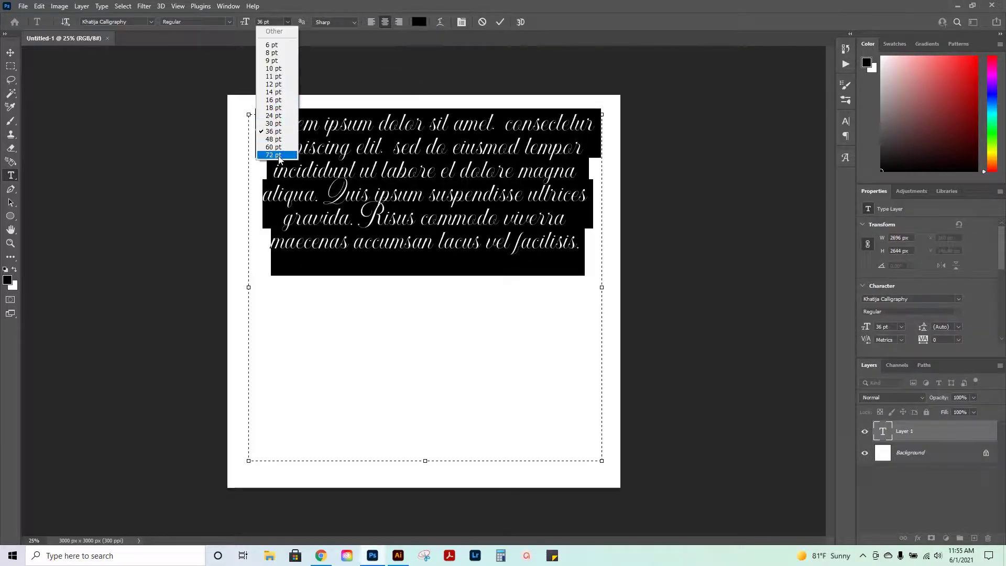
left_click(270, 160)
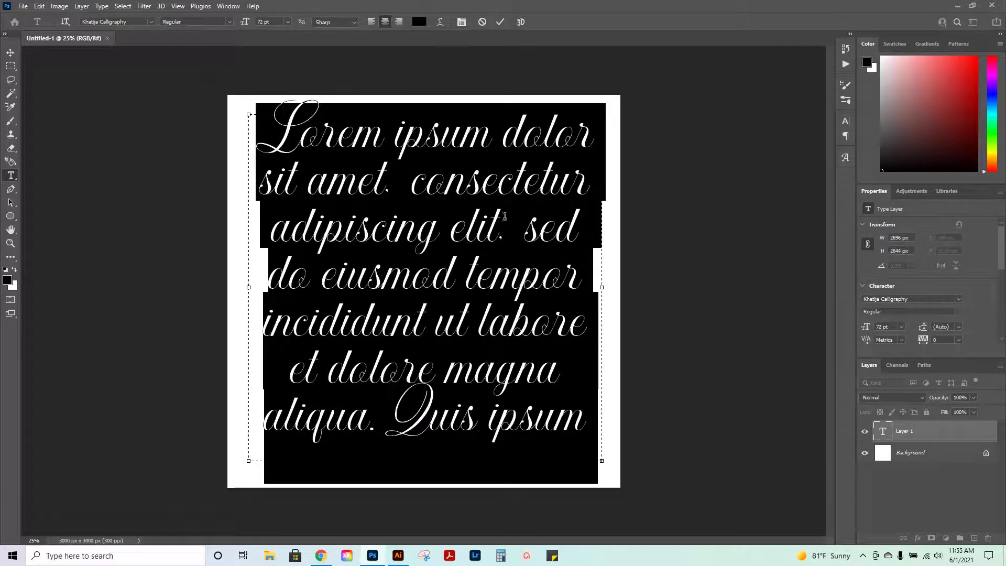
type("J")
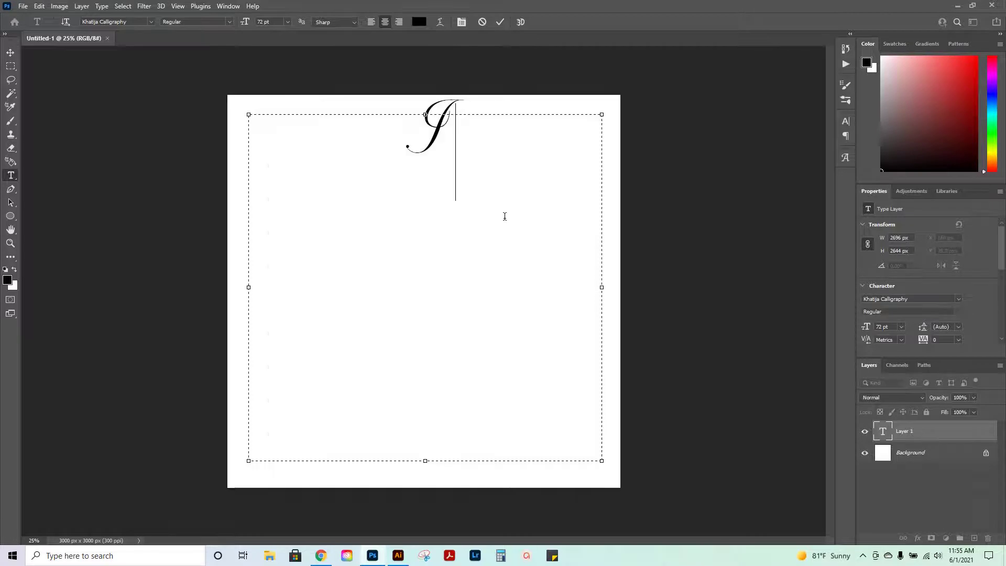
key("BackSpace")
type("Dad's are the Best")
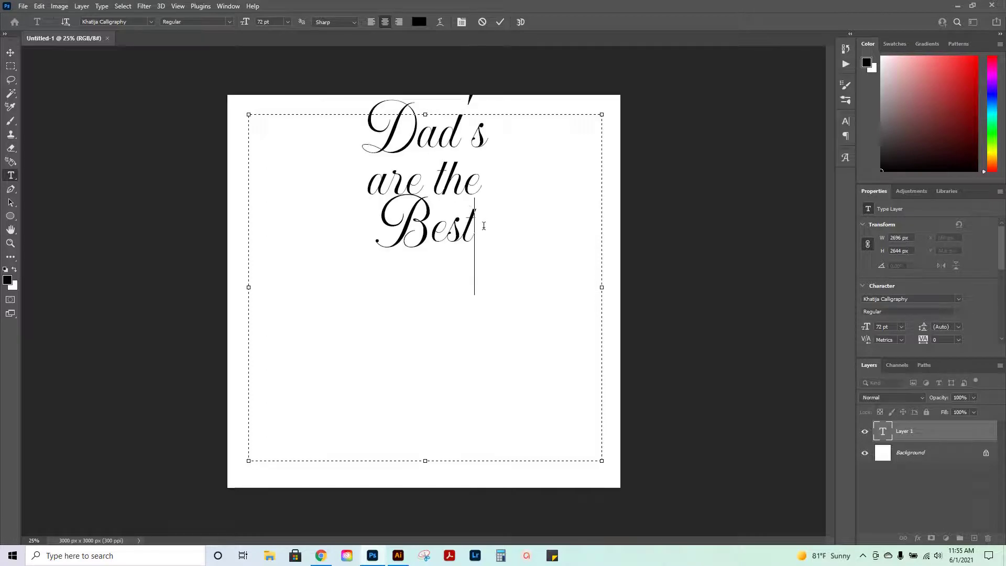
- Change the font to Almaq Refined and reword the text as "DADS ARE THE GREATEST" on three lines
key("ctrl+a")
left_click(150, 21)
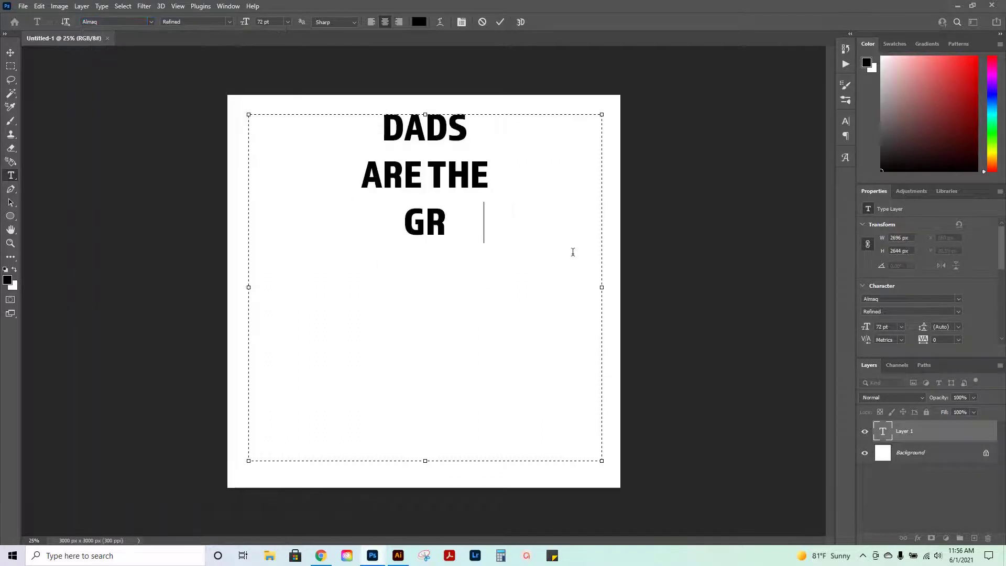
type("EATEST")
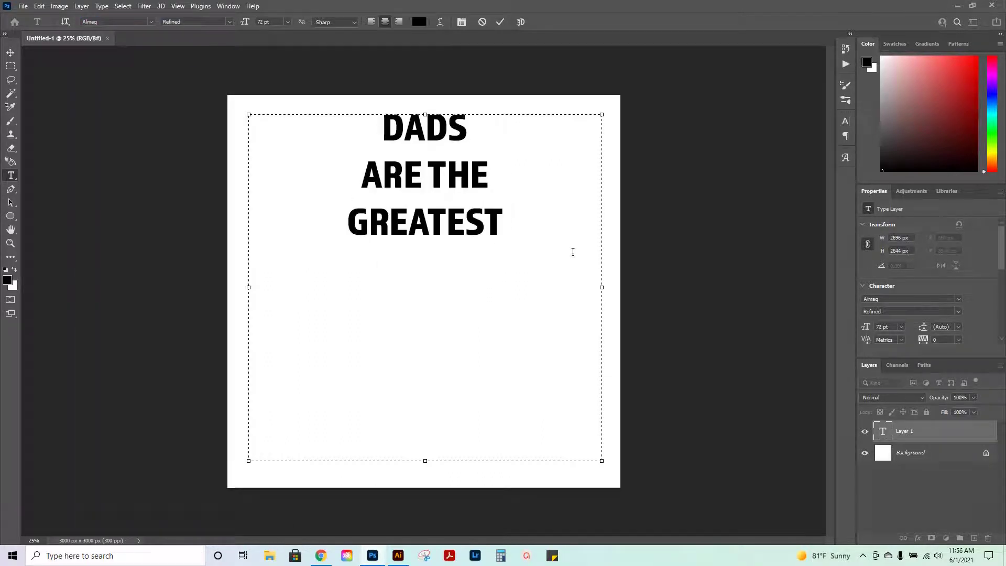
- Set the size of all three lines of text to 150 pt and commit the text edit
left_click_drag(505, 222, 322, 184)
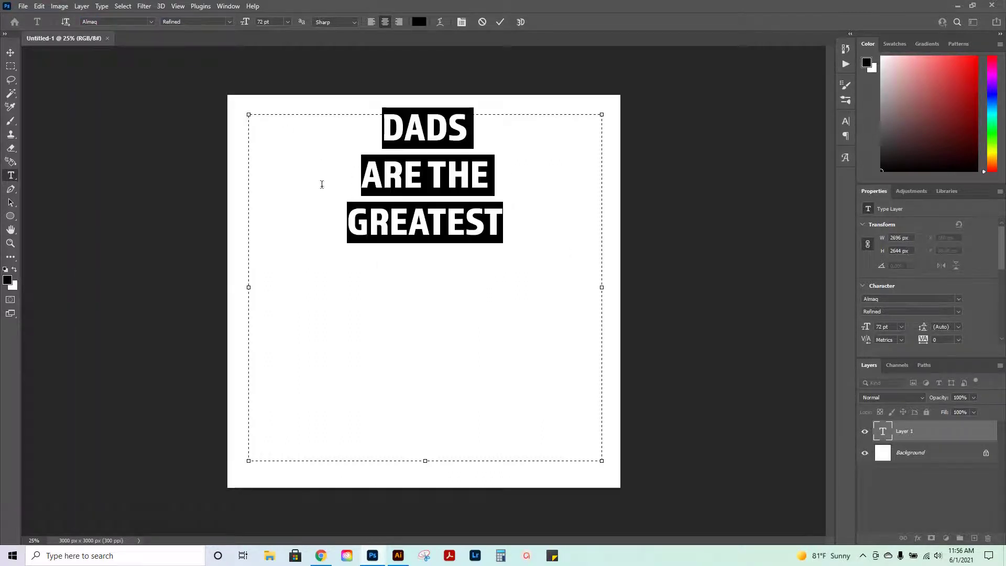
left_click(265, 21)
left_click(500, 22)
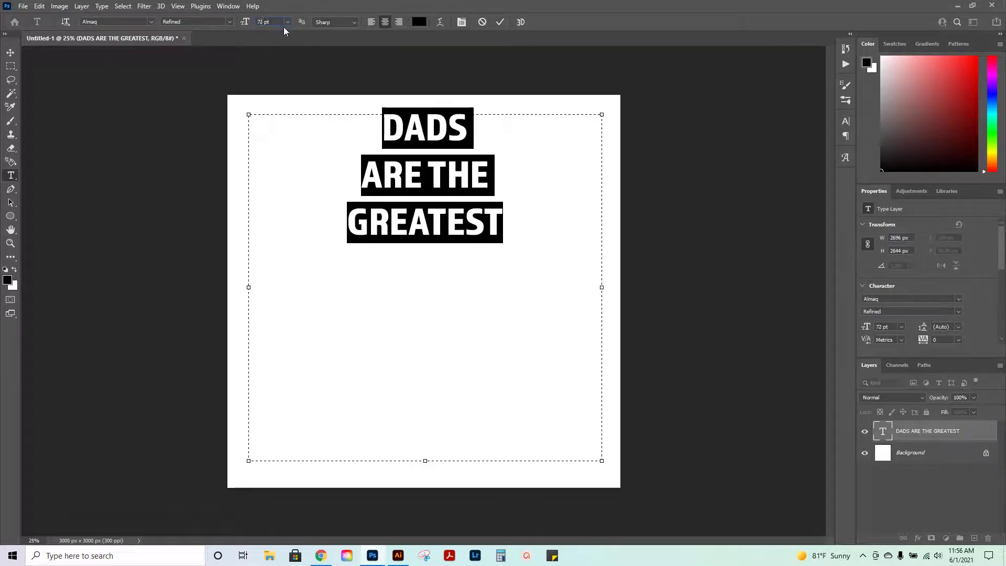
type("150")
key("Return")
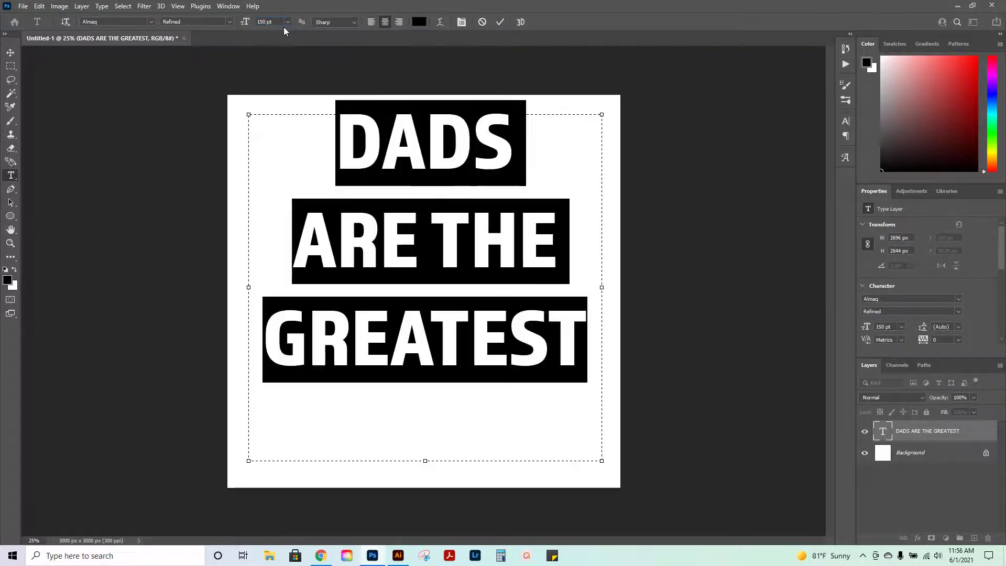
left_click(499, 22)
- Quick-export the design as a JPG into the Downloads folder, naming the file after the slogan
left_click(11, 53)
left_click(24, 5)
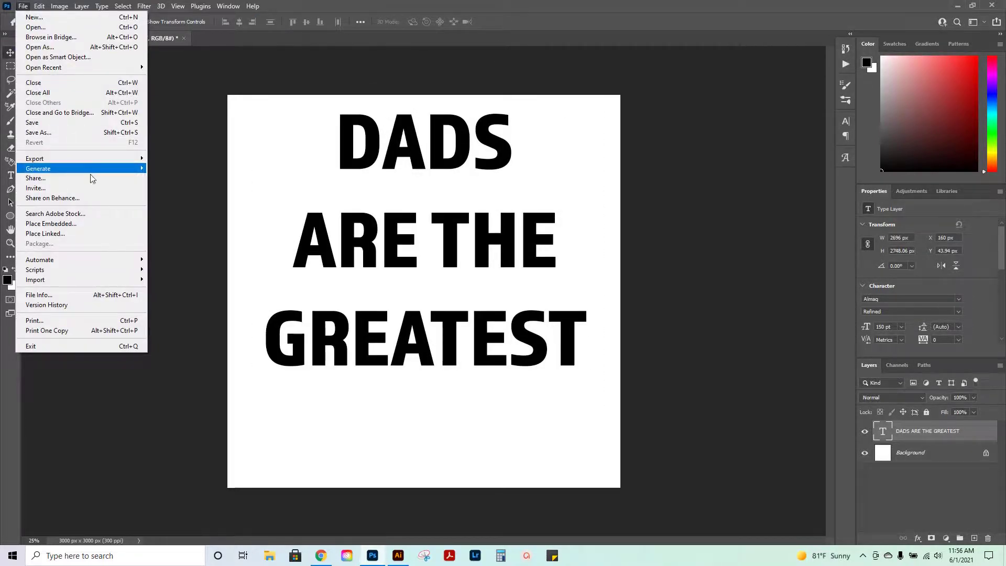
mouse_move(90, 162)
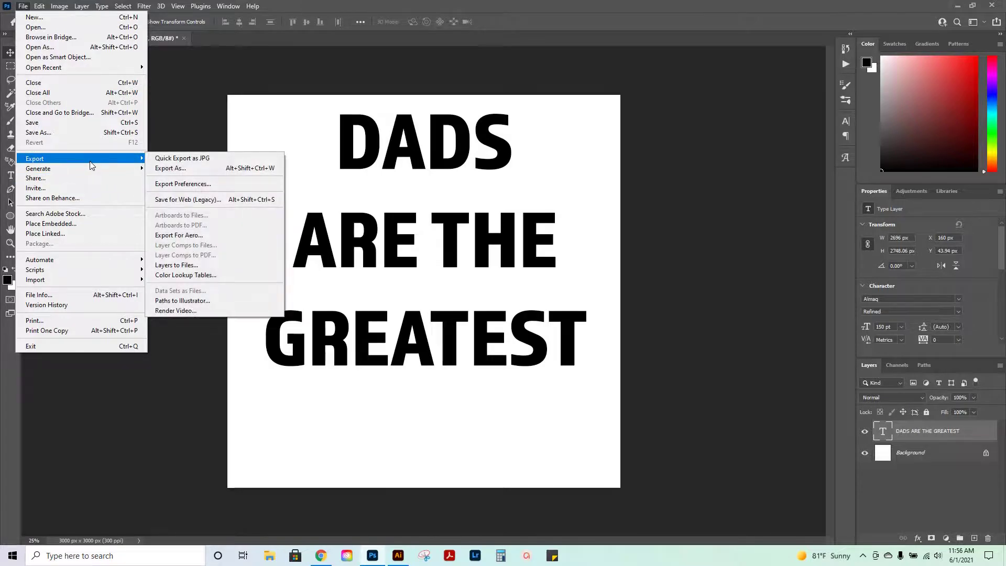
left_click(163, 158)
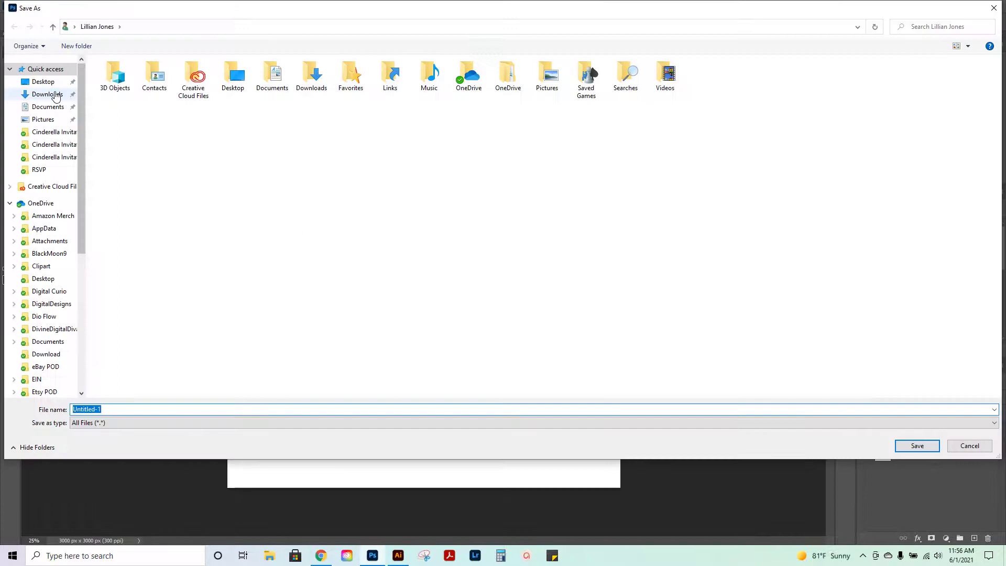
left_click(47, 95)
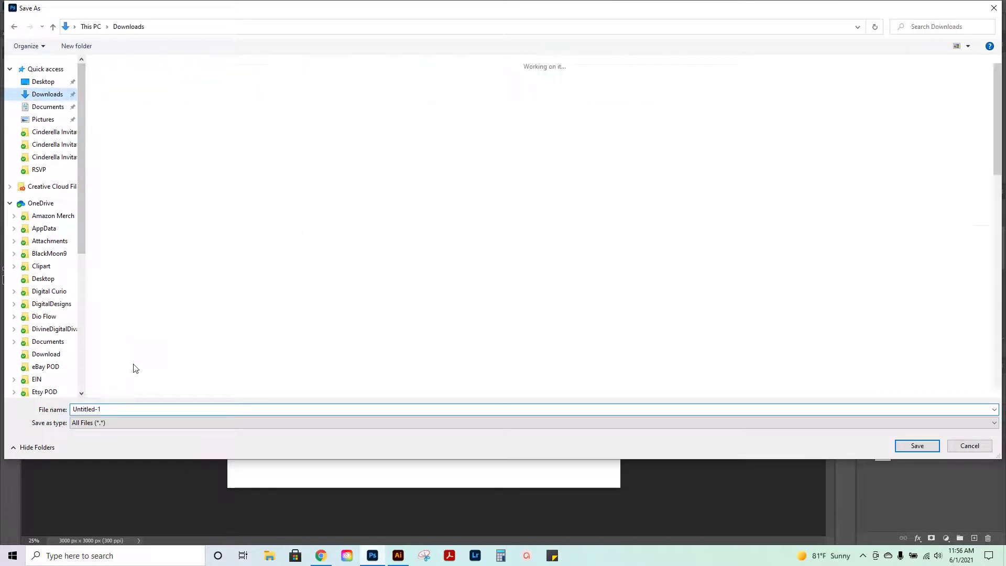
type("dads are the greatest")
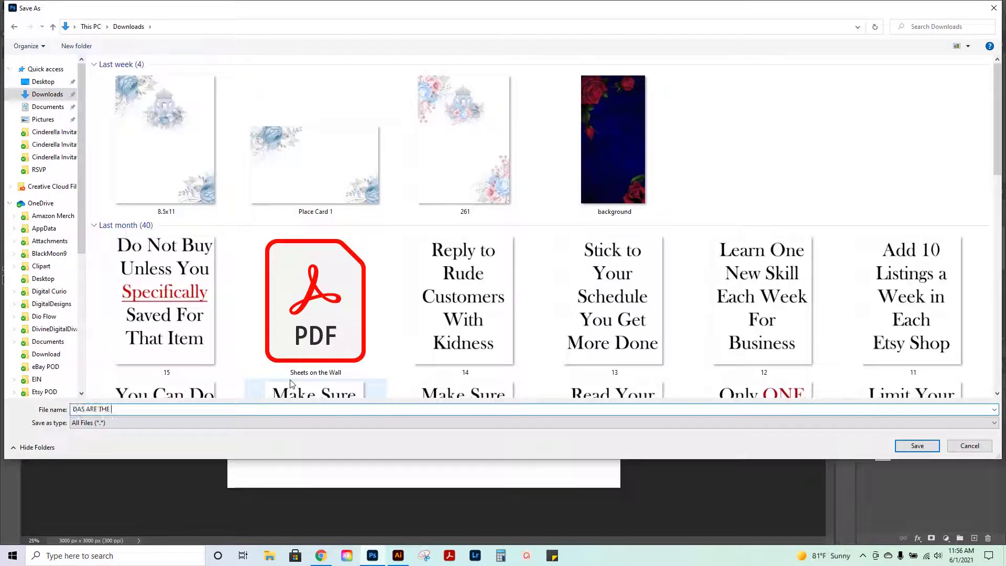
key("Return")
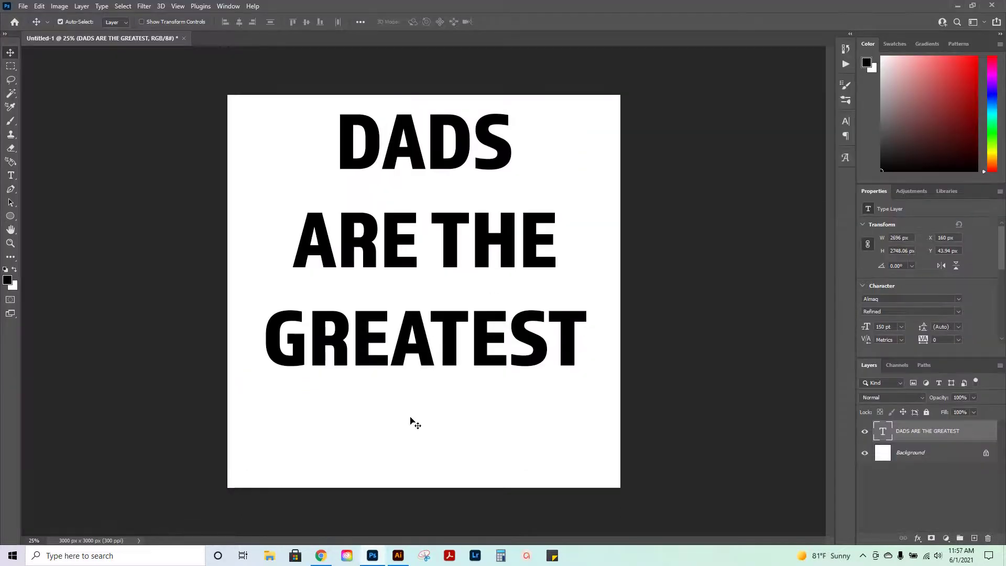
mouse_move(401, 561)
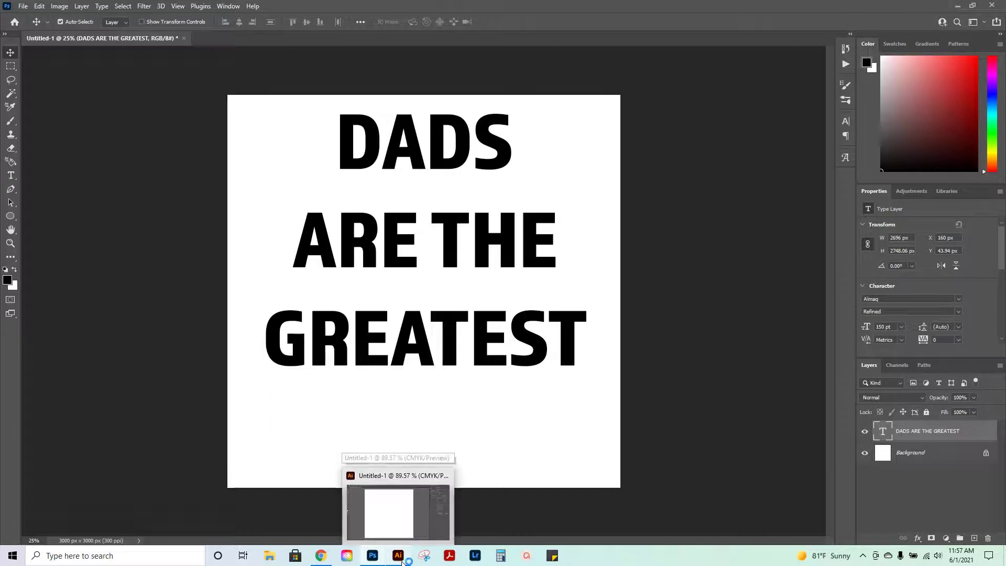
left_click(402, 560)
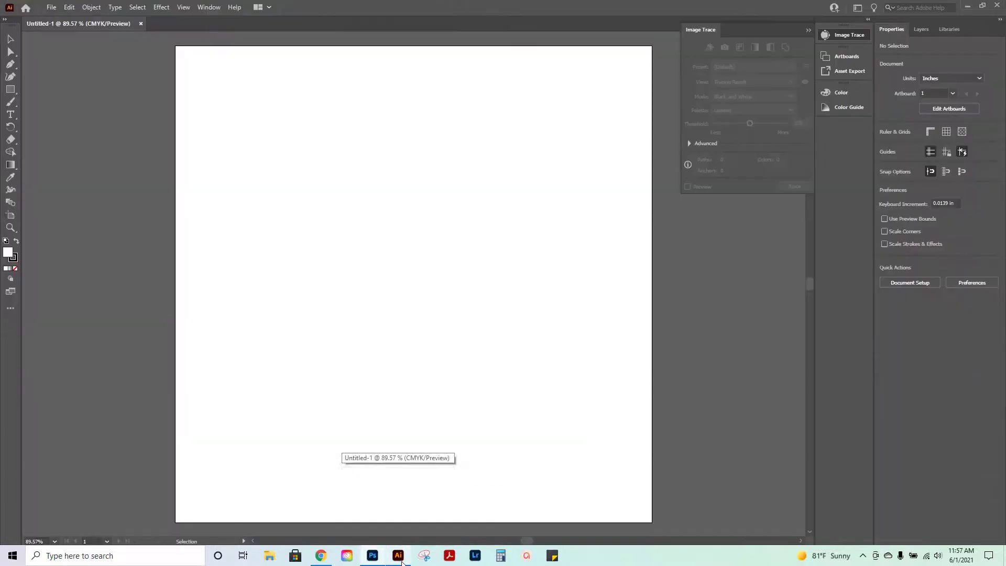
left_click(47, 7)
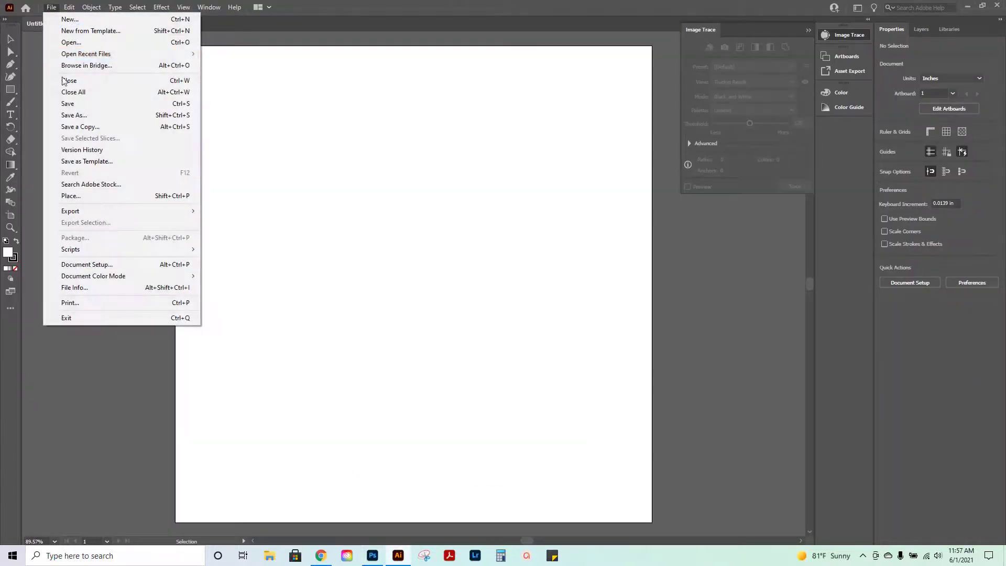
left_click(89, 196)
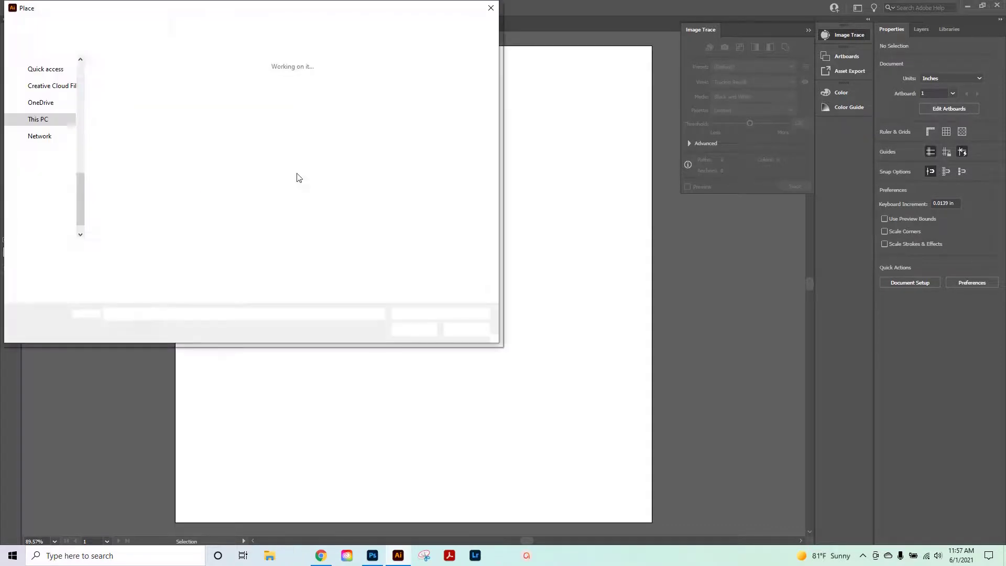
left_click(464, 330)
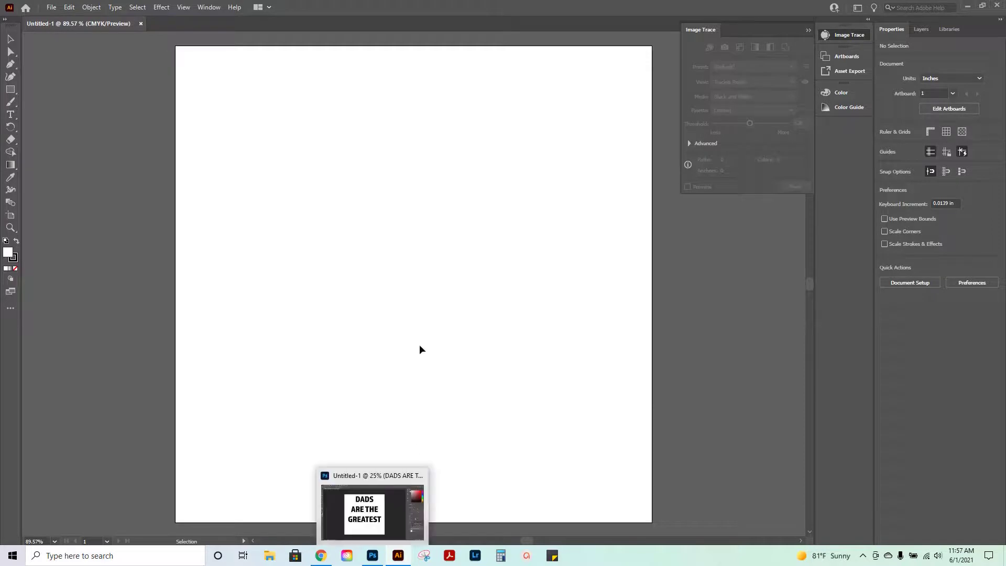
left_click(372, 555)
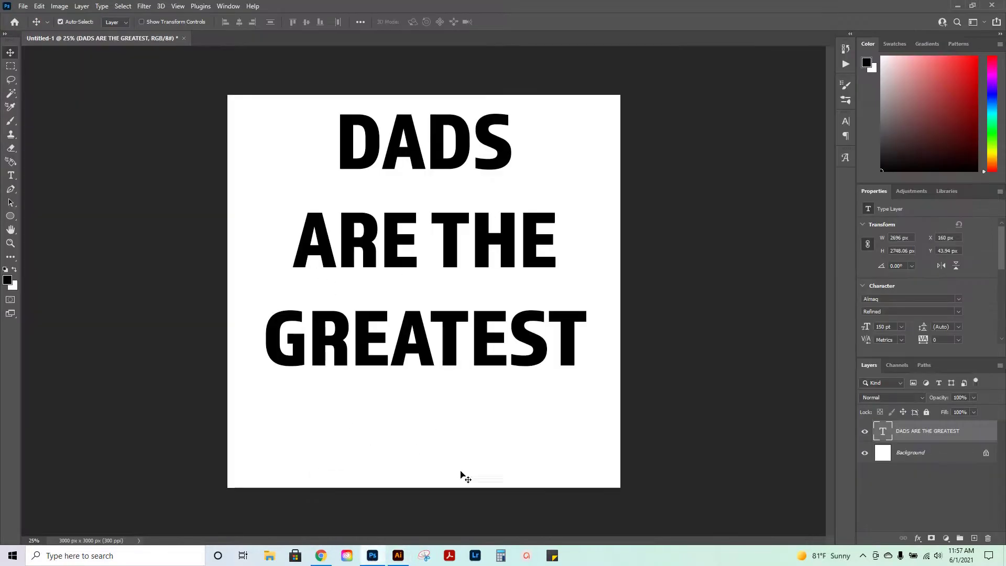
- Switch to Illustrator and place the exported slogan image from Downloads on the artboard at about 7.61 in square
left_click(399, 555)
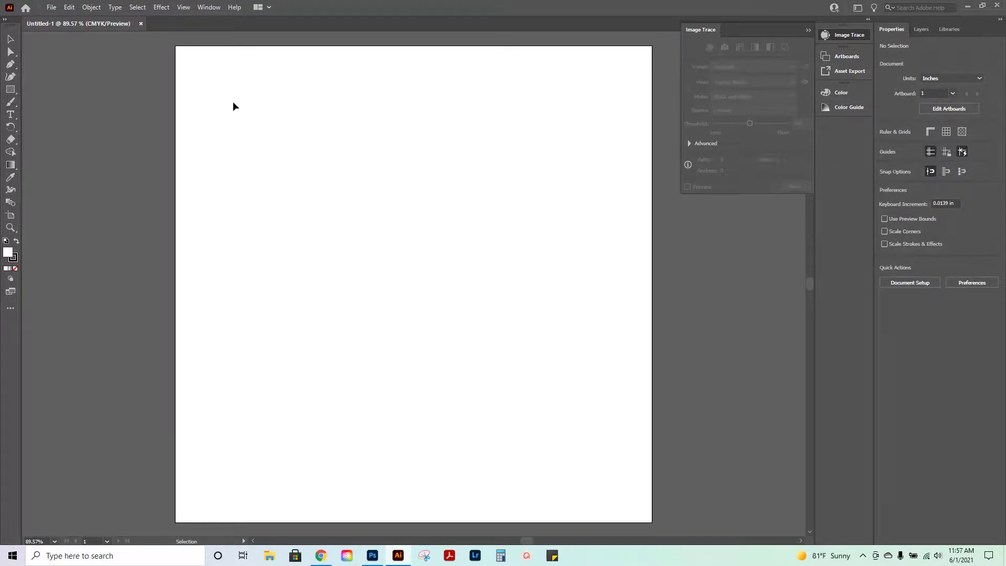
left_click(51, 7)
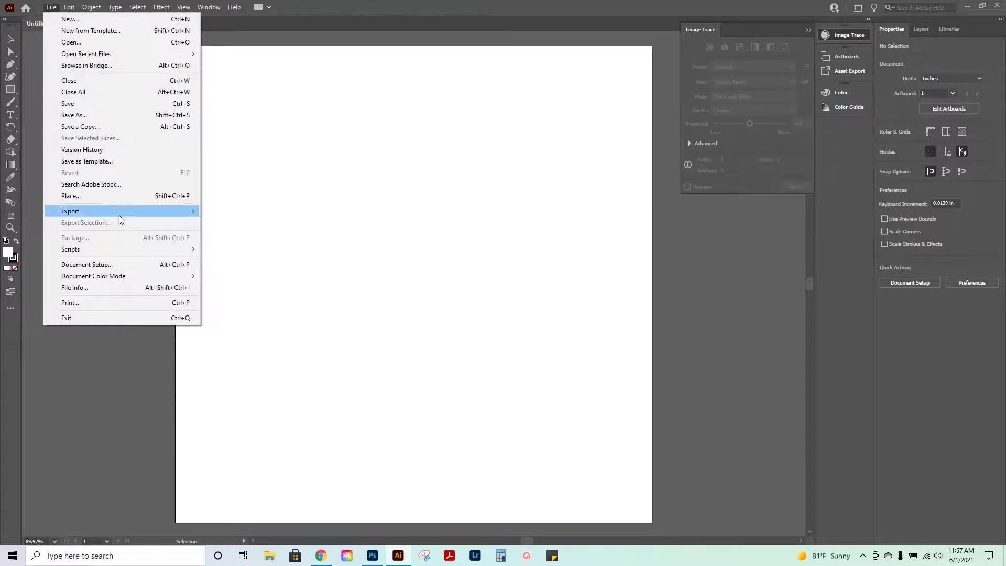
left_click(96, 196)
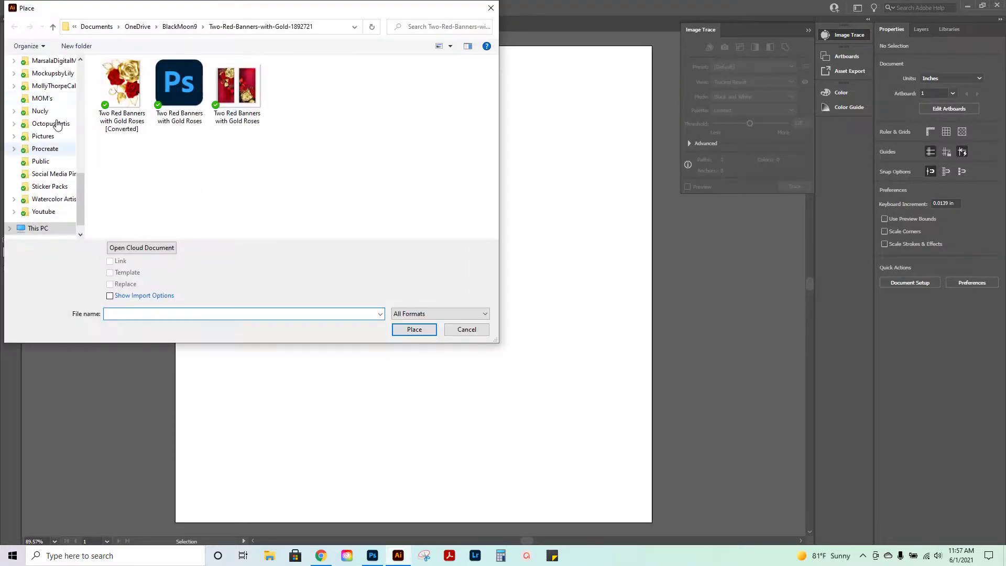
left_click_drag(81, 199, 83, 79)
left_click(47, 95)
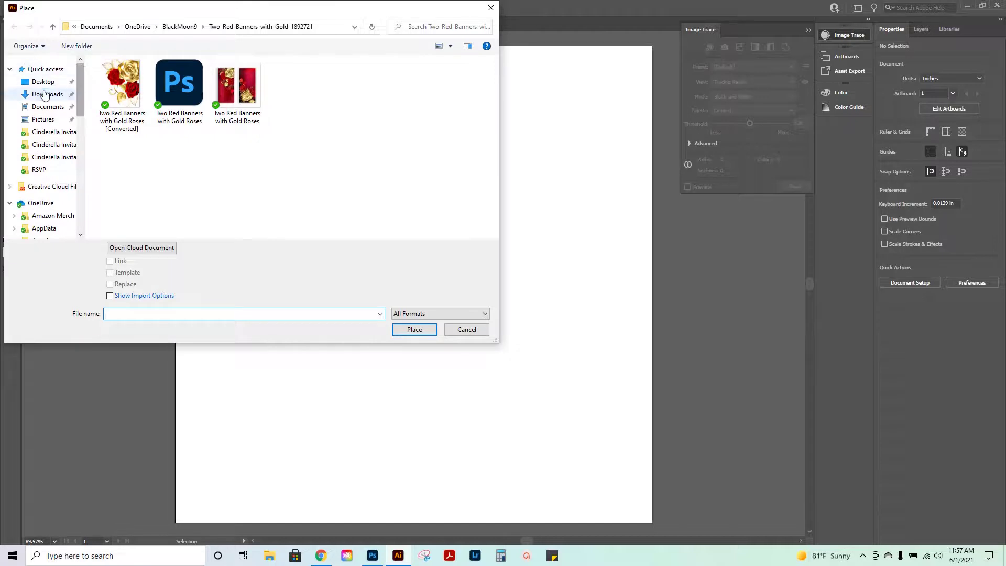
double_click(158, 119)
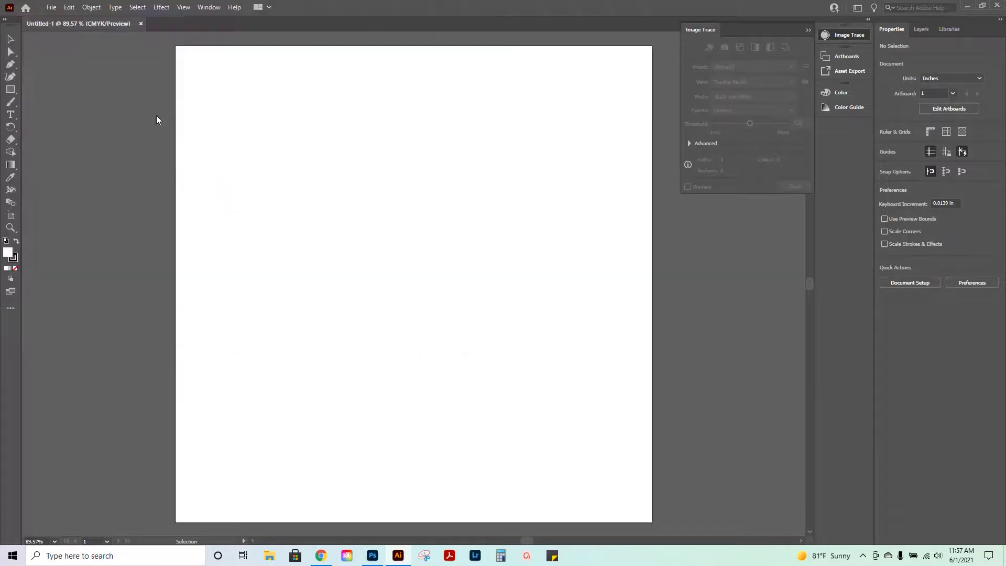
mouse_move(181, 51)
left_mouse_down()
mouse_move(314, 226)
mouse_move(532, 461)
mouse_move(634, 546)
mouse_move(602, 497)
left_mouse_up()
scroll(516, 315, "up", 10)
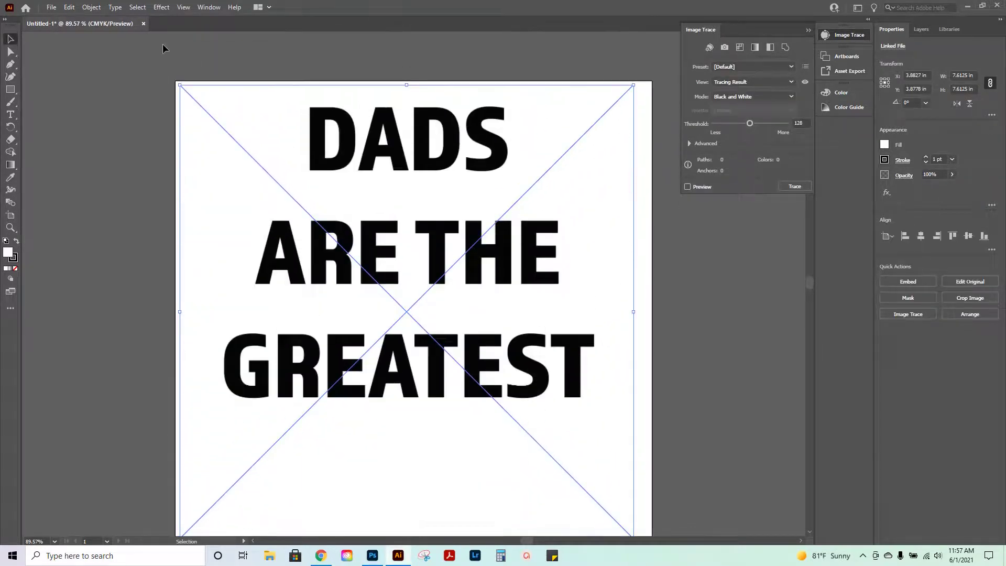
scroll(230, 343, "down", 1)
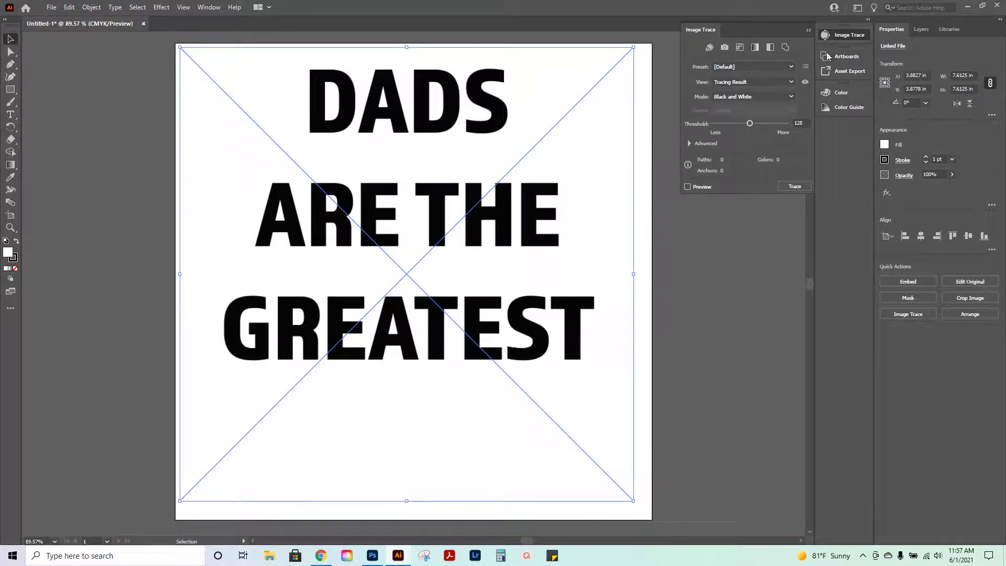
- Apply the Silhouettes preset of Image Trace to the placed slogan image
left_click(805, 31)
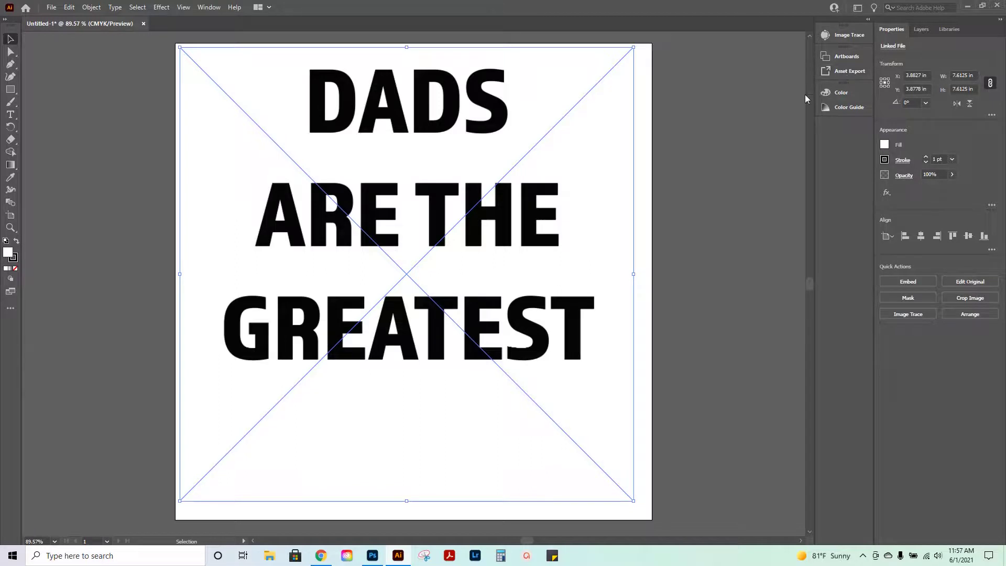
left_click(214, 8)
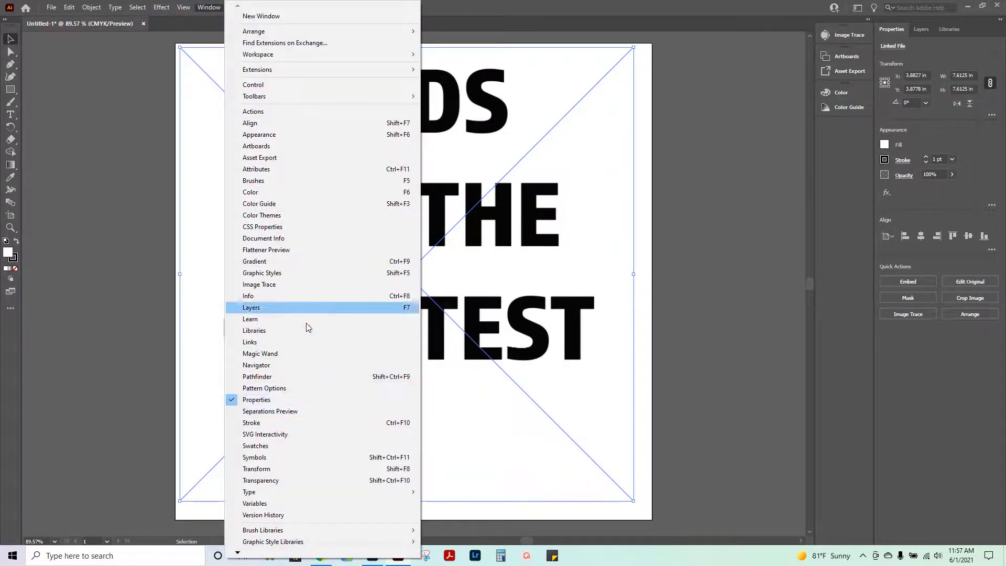
left_click(315, 285)
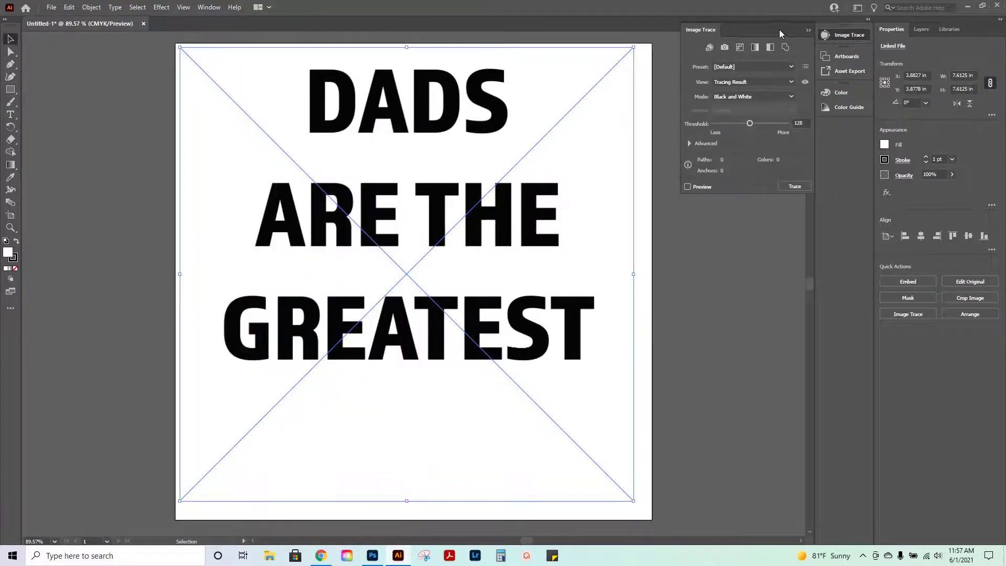
left_click(768, 65)
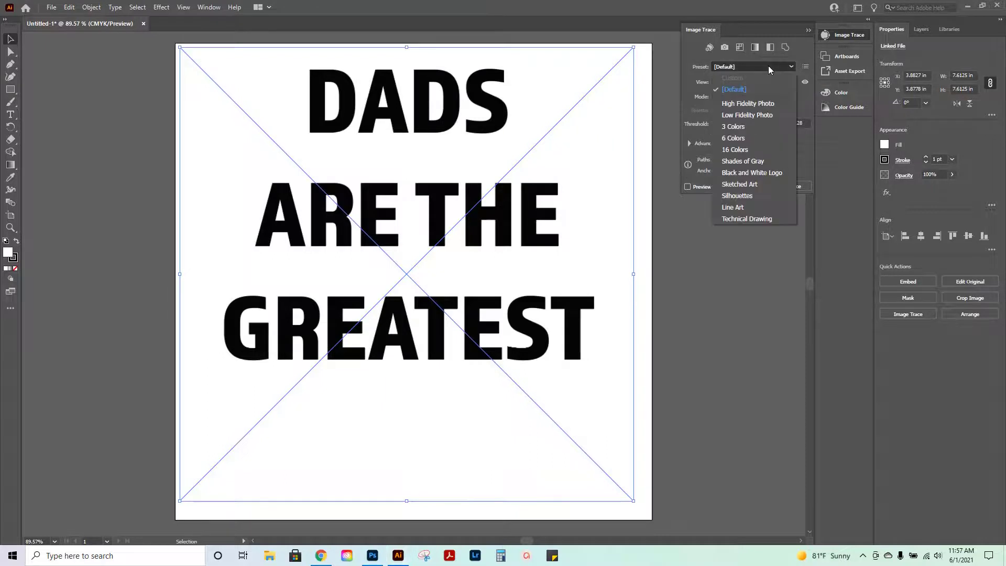
left_click(760, 198)
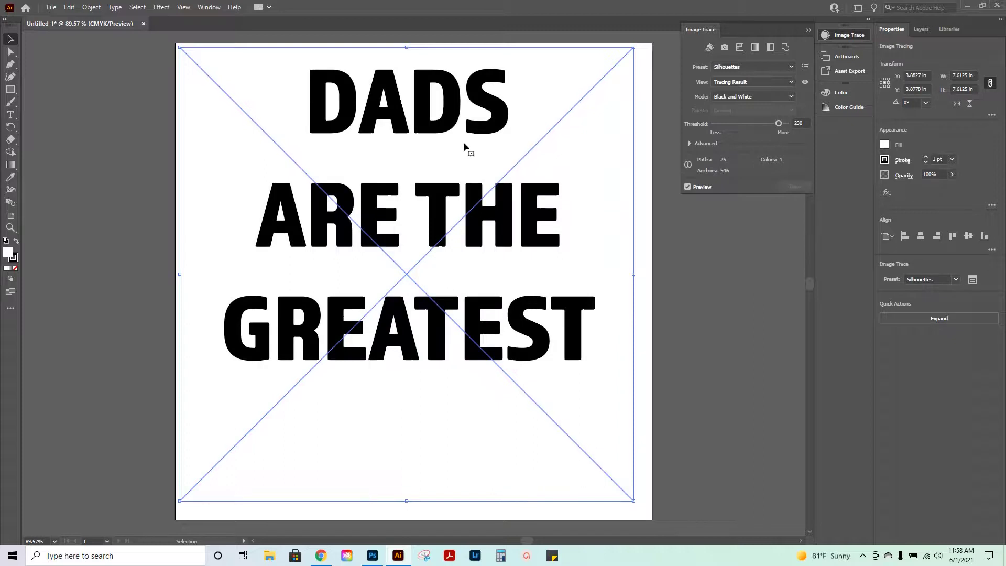
- Reposition the traced slogan on the artboard at about X 4.12 in, Y 4.66 in
mouse_move(436, 196)
left_mouse_down()
mouse_move(455, 223)
mouse_move(548, 256)
mouse_move(623, 262)
left_mouse_up()
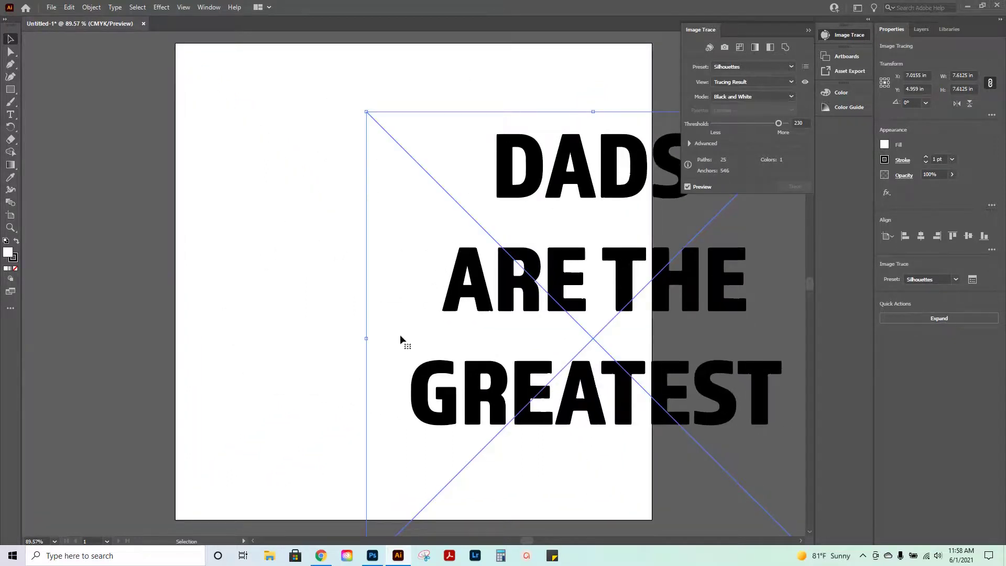
mouse_move(692, 300)
left_mouse_down()
mouse_move(603, 272)
mouse_move(522, 268)
left_mouse_up()
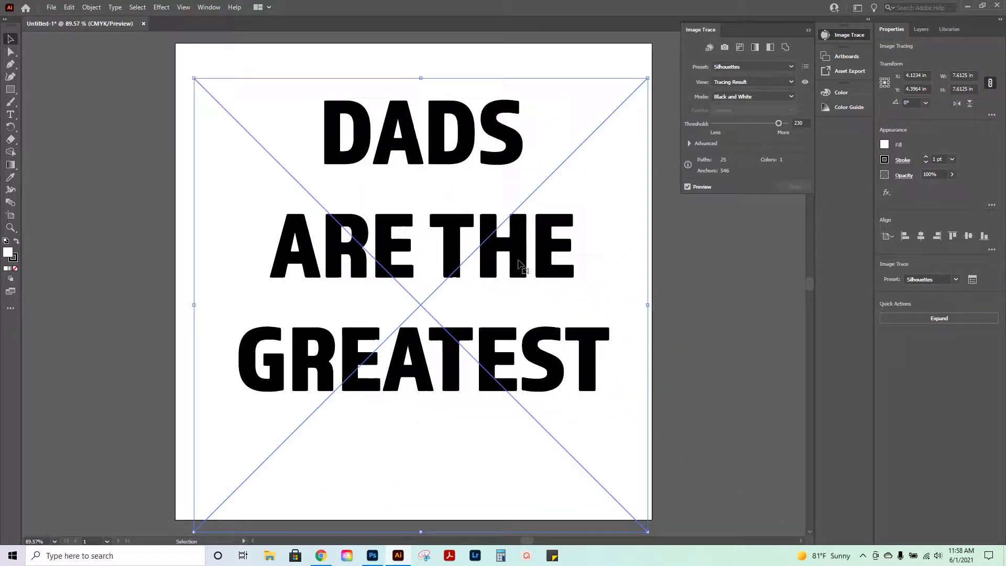
left_click_drag(518, 259, 519, 276)
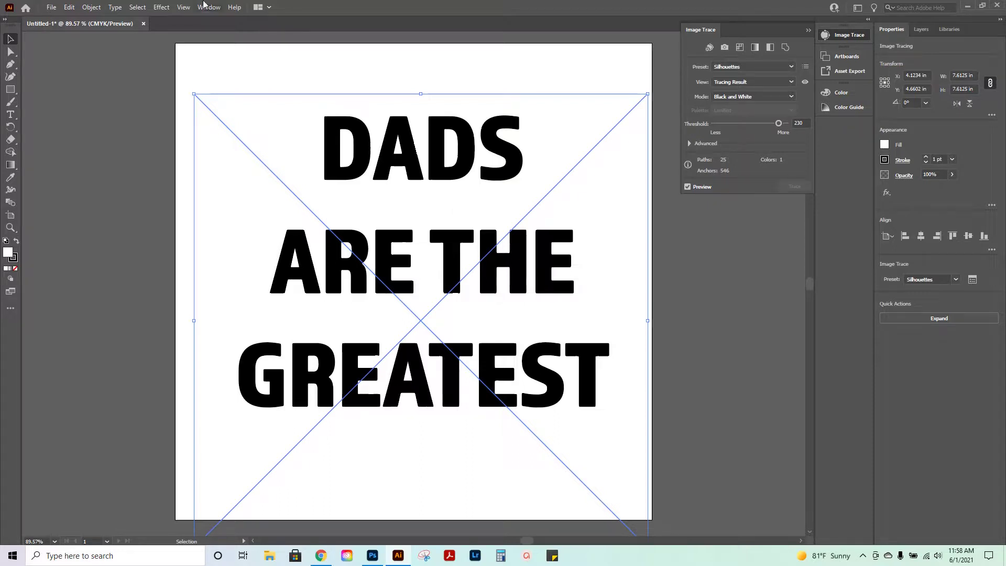
- Start an Export As of the traced slogan and show the available file formats, including SVG
left_click(51, 7)
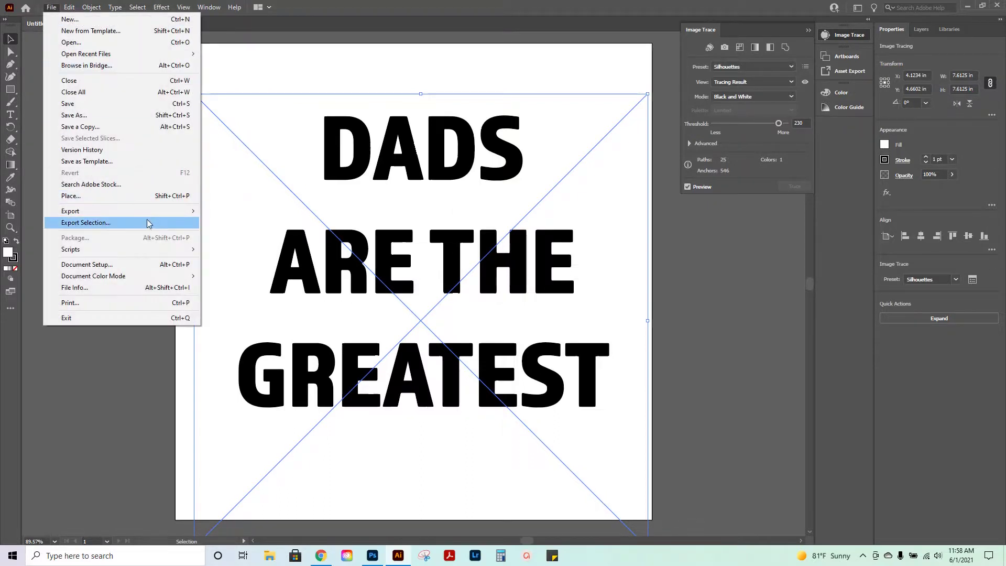
mouse_move(185, 212)
left_click(225, 221)
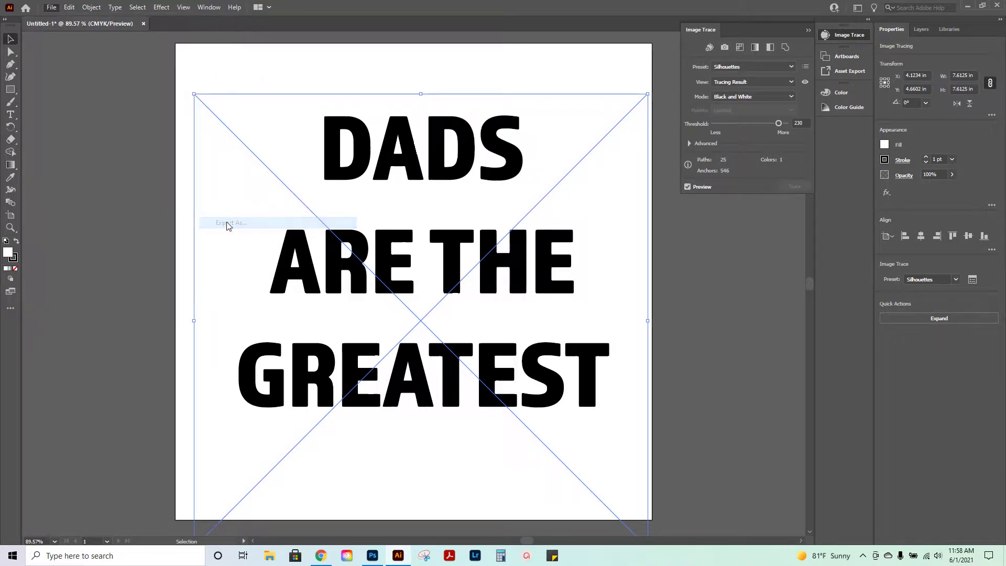
left_click(213, 243)
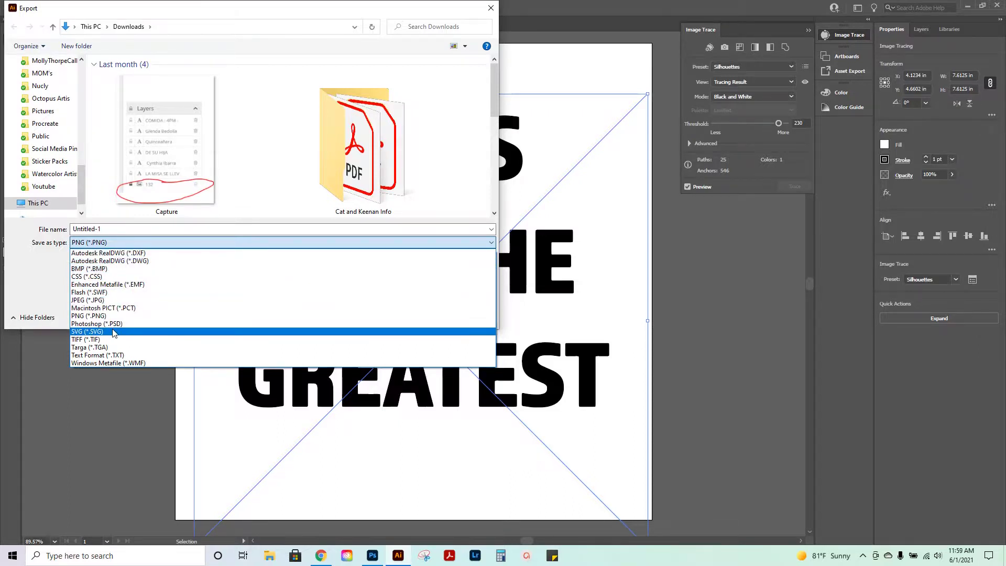
- Switch to File Explorer and open the Happily Ever After folder within Cake Toppers in DigitalDesigns
left_click(269, 557)
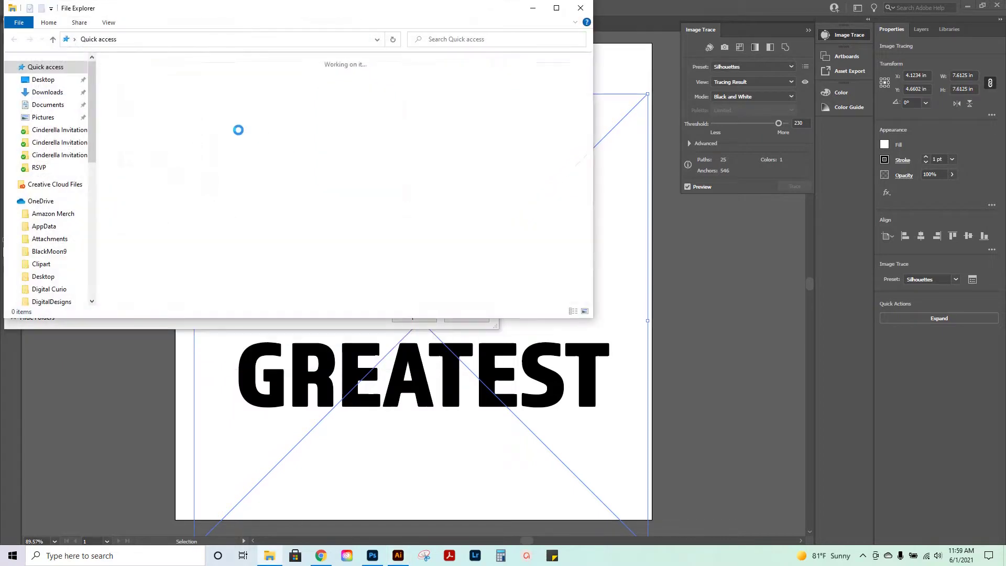
scroll(54, 69, "down", 5)
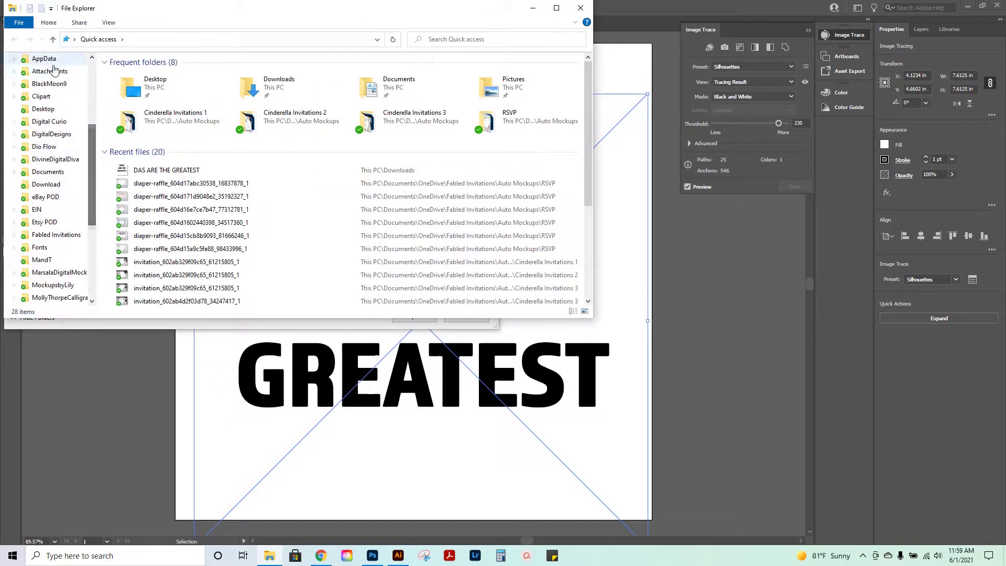
left_click(52, 134)
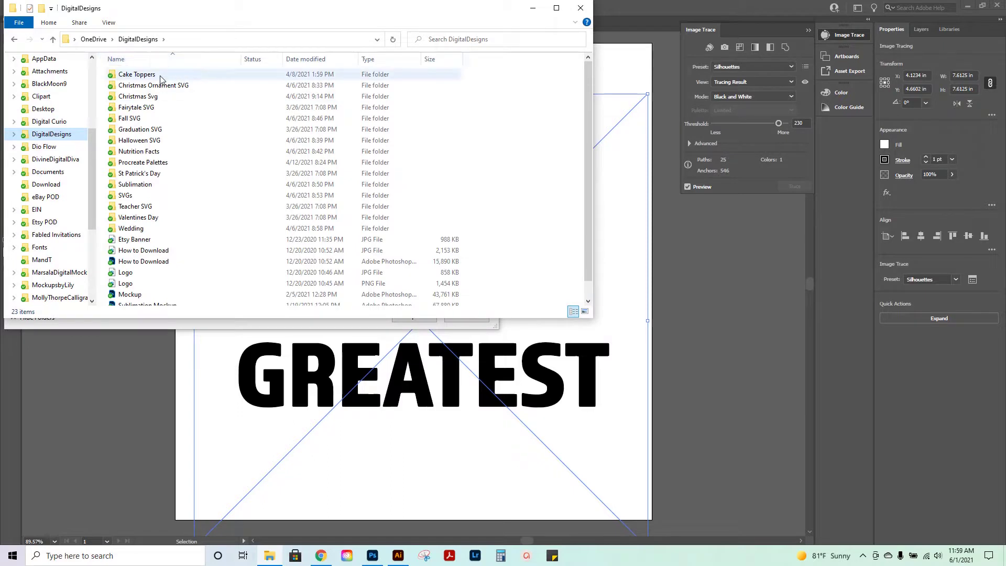
double_click(160, 78)
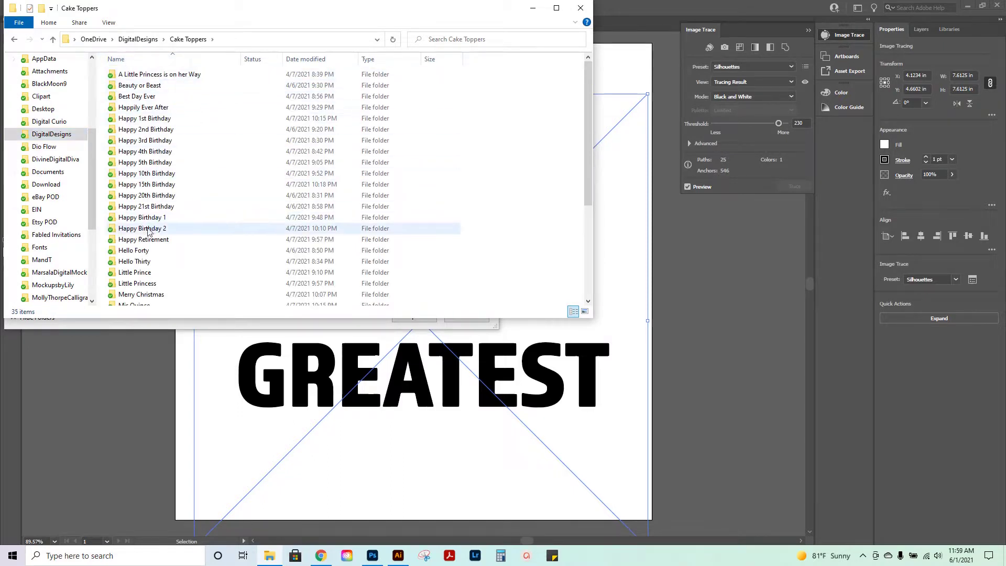
double_click(159, 109)
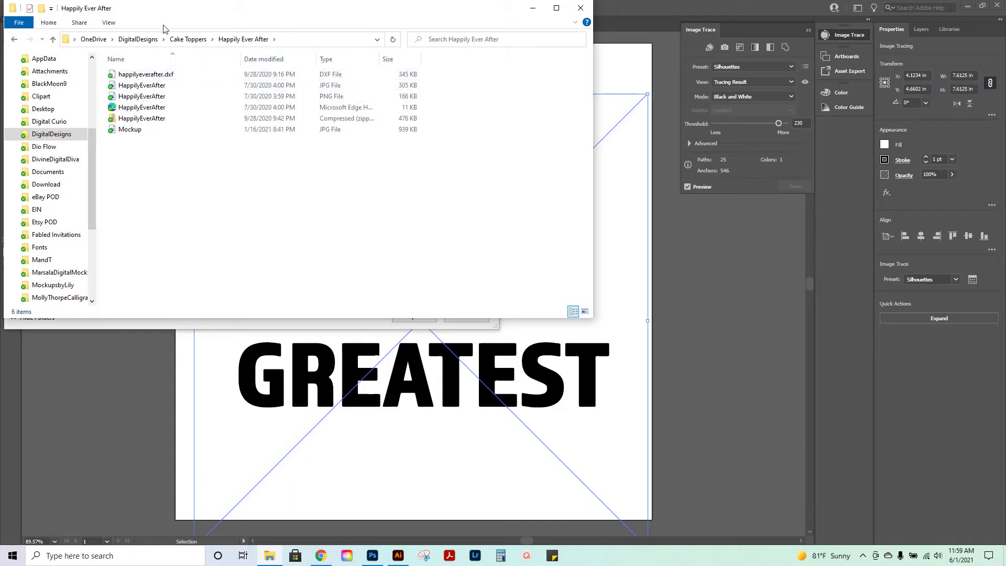
- Display the Happily Ever After files as large thumbnails, examine the file formats supplied, and close File Explorer
left_click(108, 22)
left_click(230, 37)
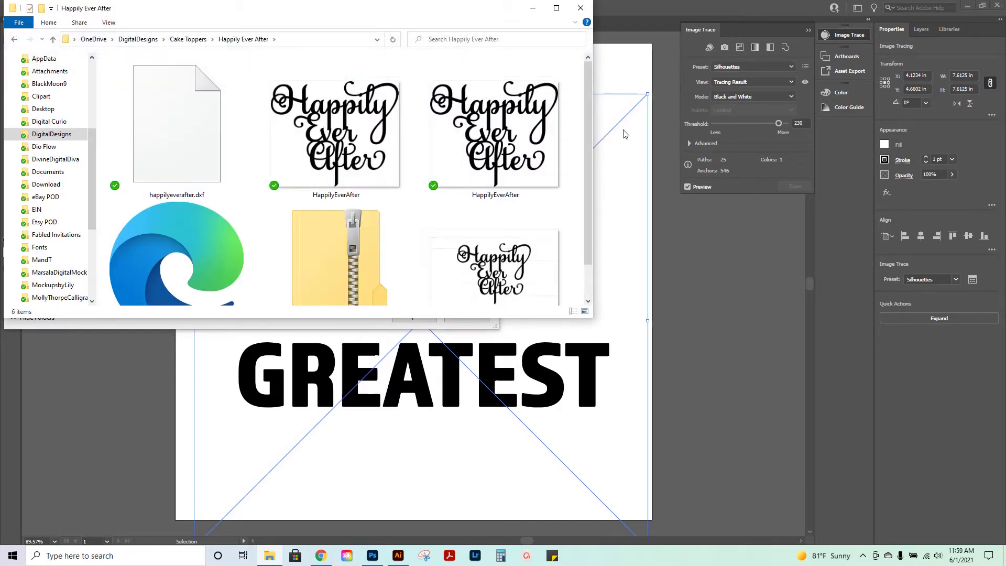
mouse_move(590, 104)
left_mouse_down()
mouse_move(587, 155)
mouse_move(591, 95)
left_mouse_up()
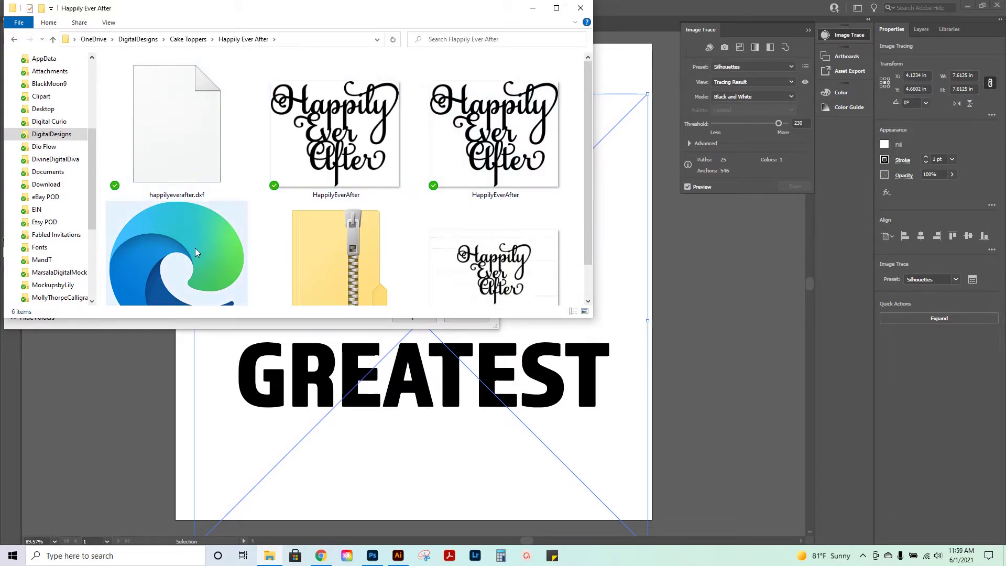
left_click_drag(587, 105, 586, 137)
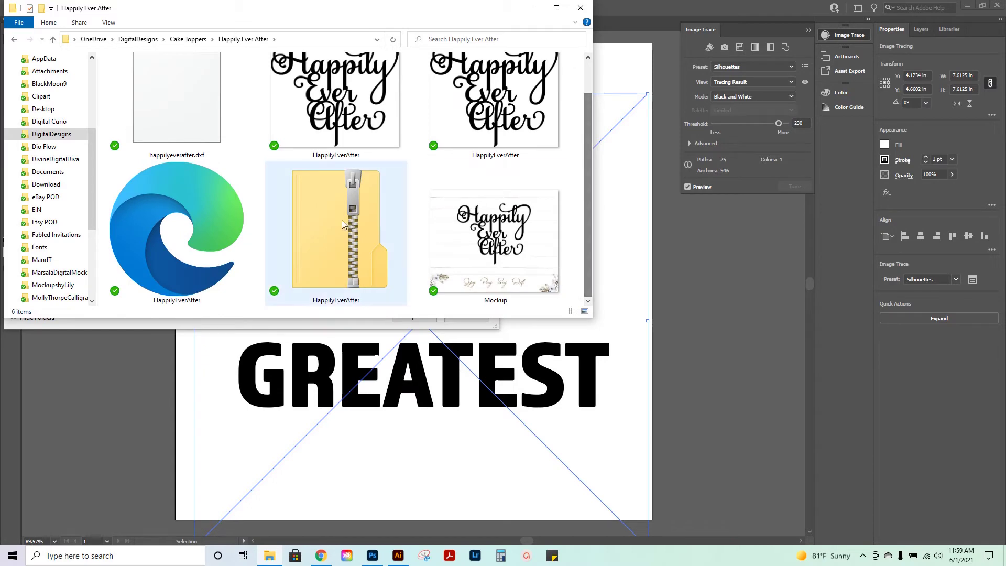
left_click(578, 9)
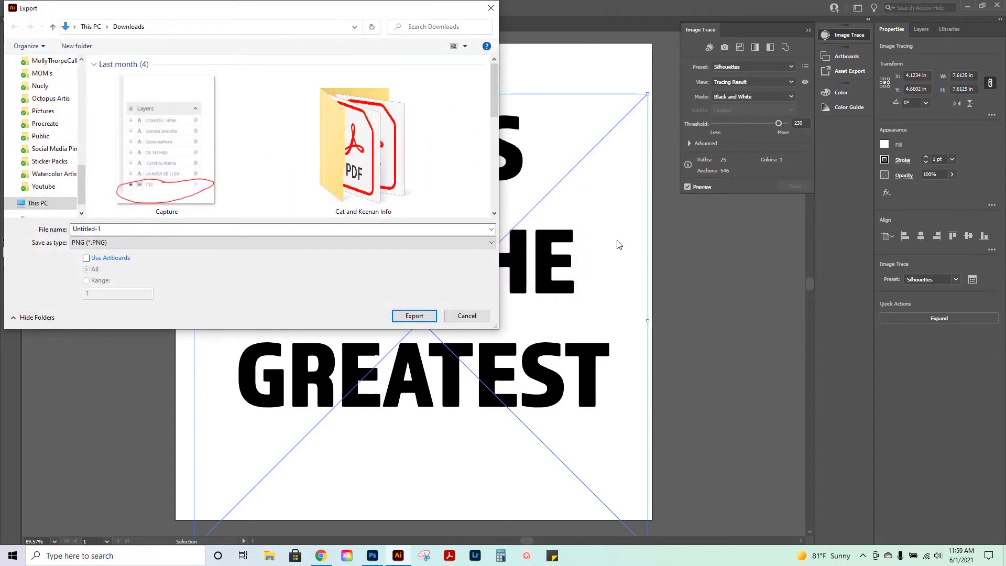